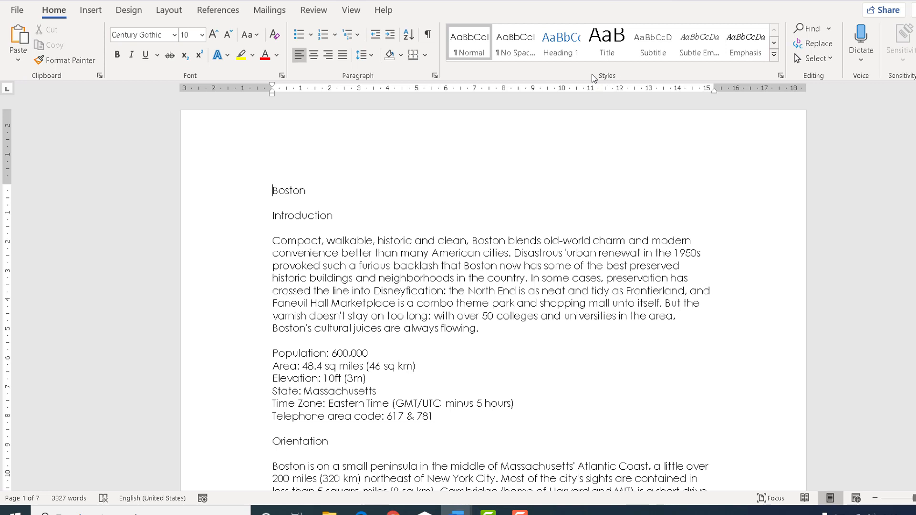
{"action": "left_click", "coordinate": [558, 45]}
{"action": "left_click", "coordinate": [773, 55]}
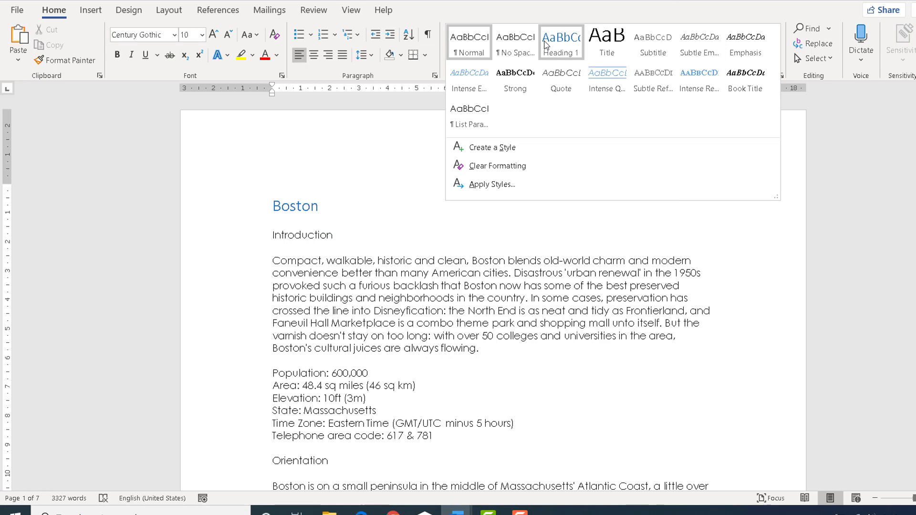
{"action": "left_click", "coordinate": [468, 44]}
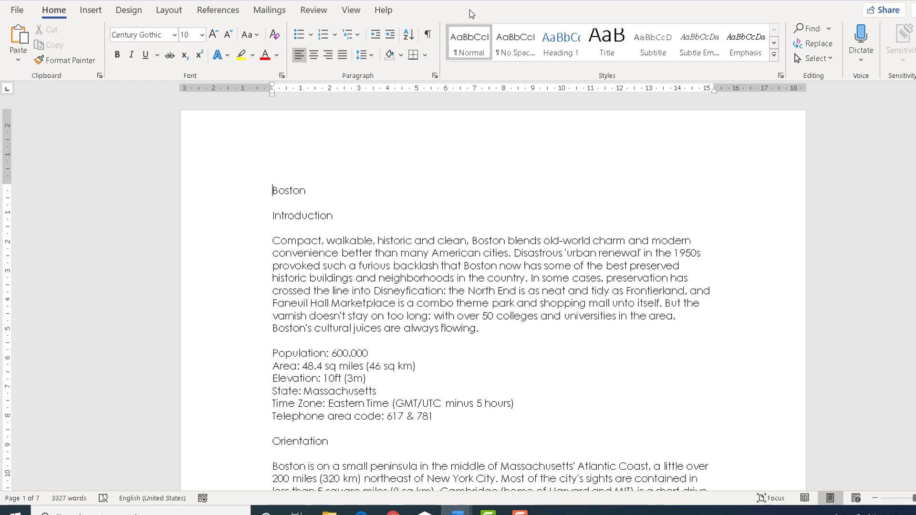
Step: Show the Styles pane beside the page and start a new Paragraph-type style named "Chaper Heading" from the Boston title
{"action": "left_click", "coordinate": [781, 75]}
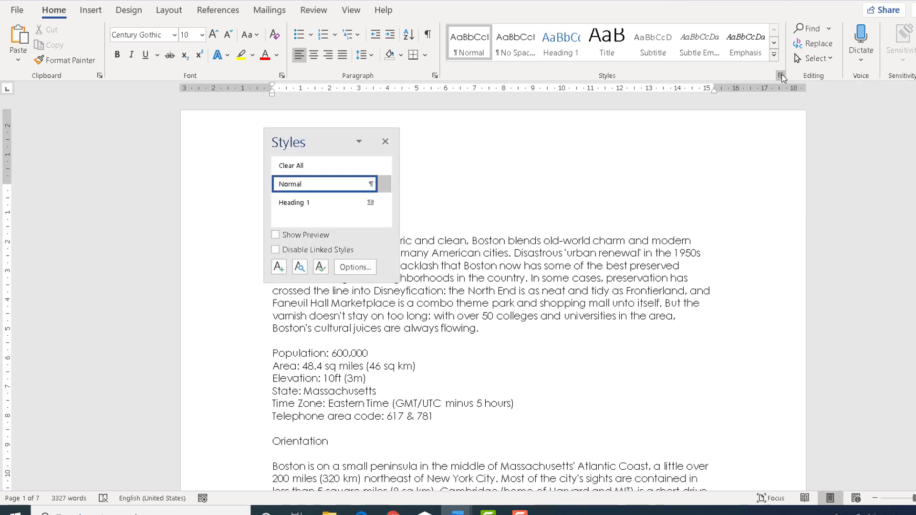
{"action": "left_click_drag", "start_coordinate": [311, 142], "coordinate": [873, 104]}
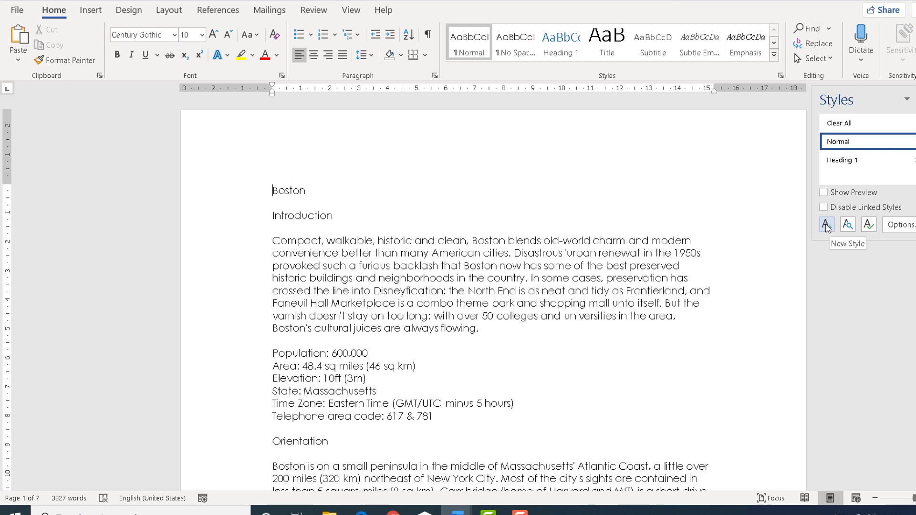
{"action": "left_click", "coordinate": [829, 227]}
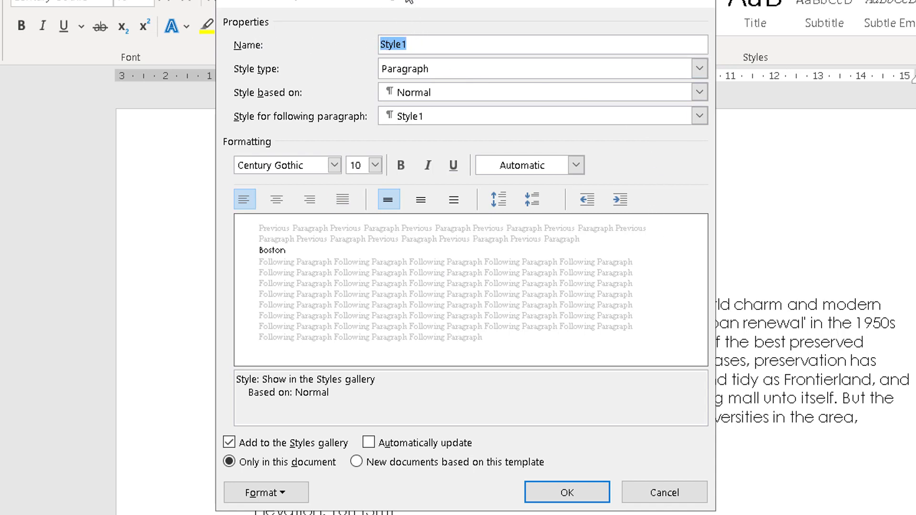
{"action": "left_click_drag", "start_coordinate": [409, 1], "coordinate": [571, 37]}
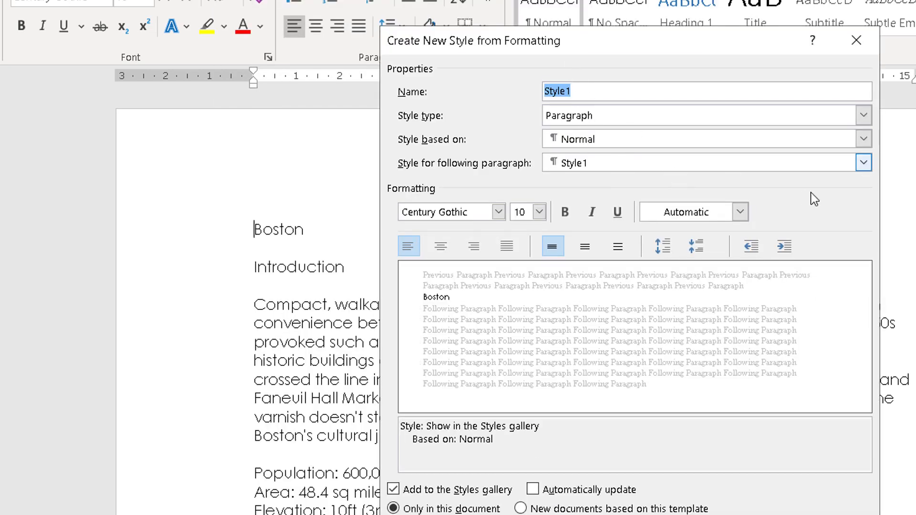
{"action": "type", "text": "Chape"}
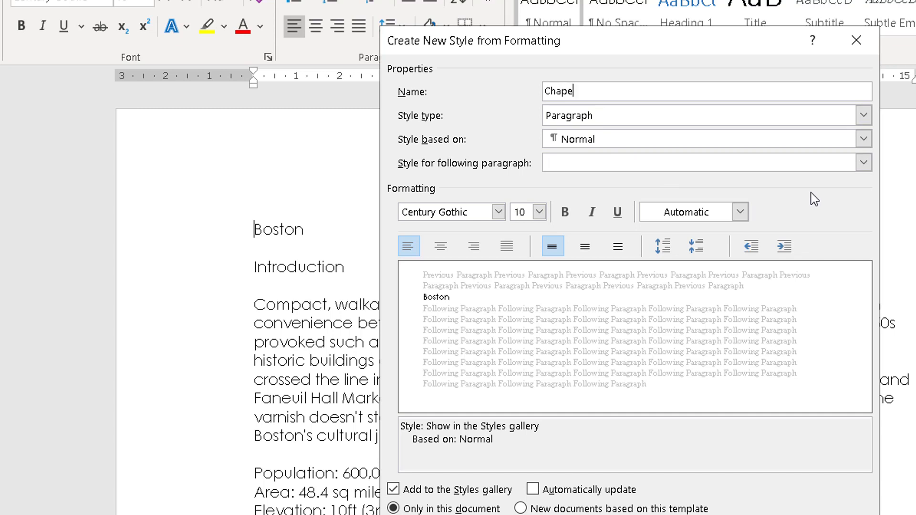
{"action": "type", "text": "r Heading"}
{"action": "left_click", "coordinate": [651, 116]}
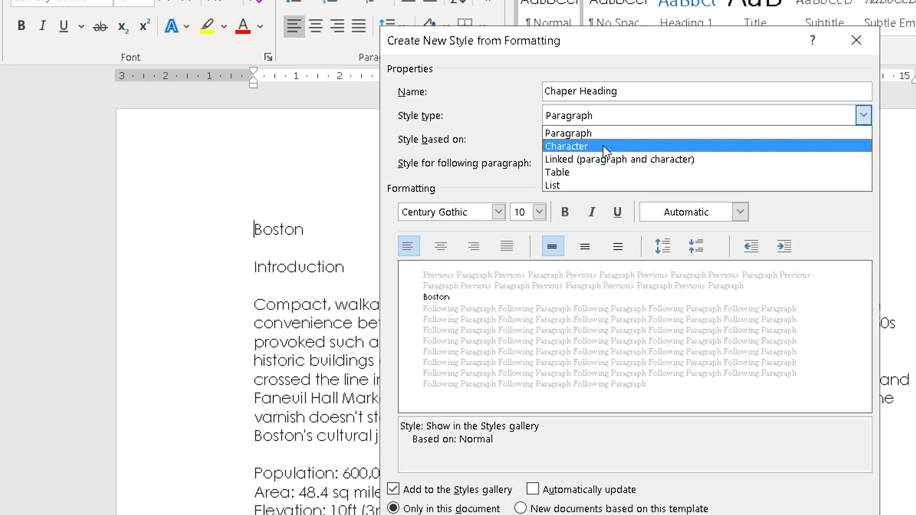
{"action": "left_click", "coordinate": [576, 136]}
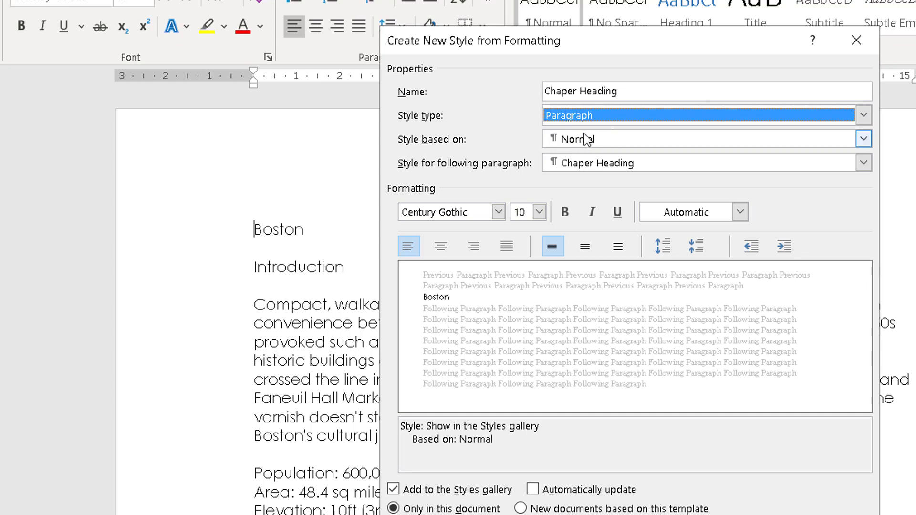
Step: Set the new style's font size to 26 and correct its name to "Chapter Heading"
{"action": "left_click_drag", "start_coordinate": [568, 42], "coordinate": [587, 90]}
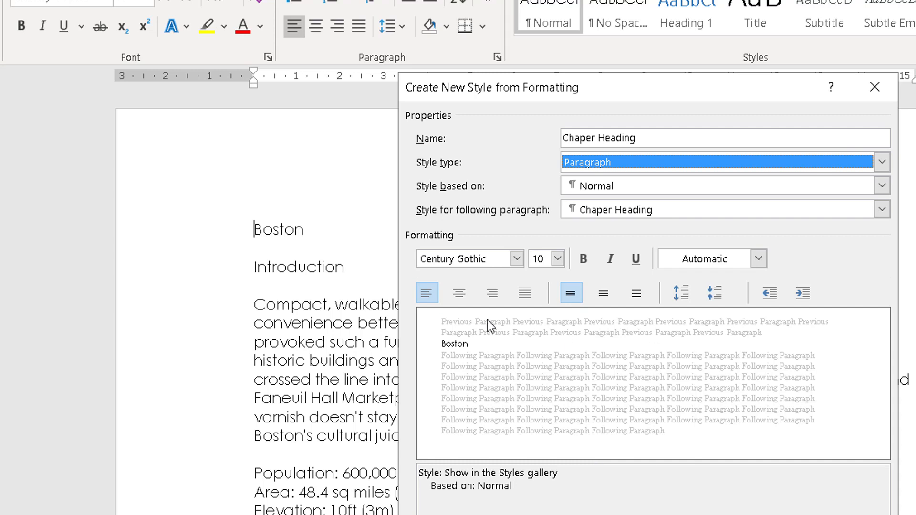
{"action": "left_click", "coordinate": [556, 259]}
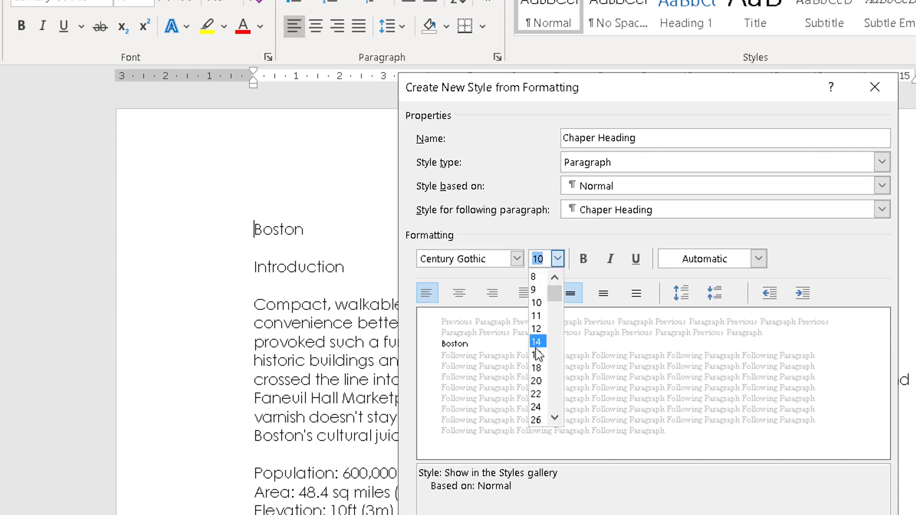
{"action": "left_click", "coordinate": [539, 420]}
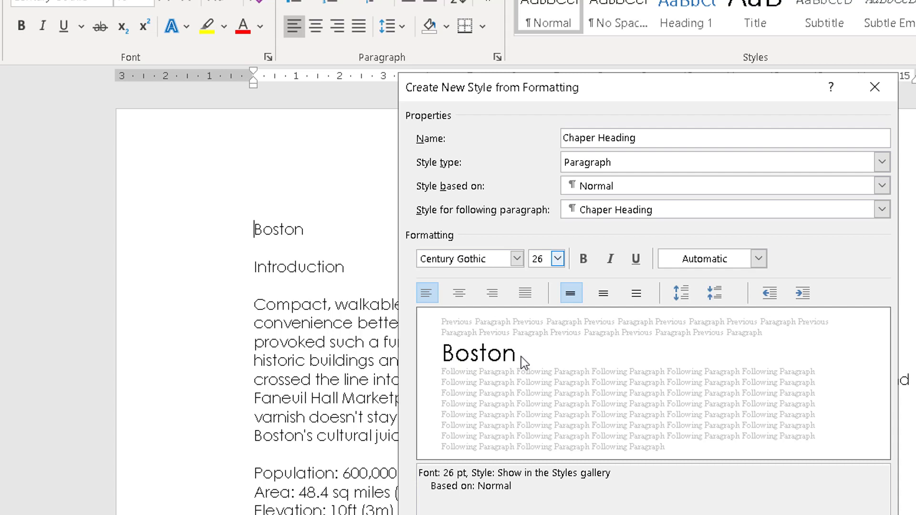
{"action": "left_click", "coordinate": [579, 136]}
{"action": "type", "text": "t"}
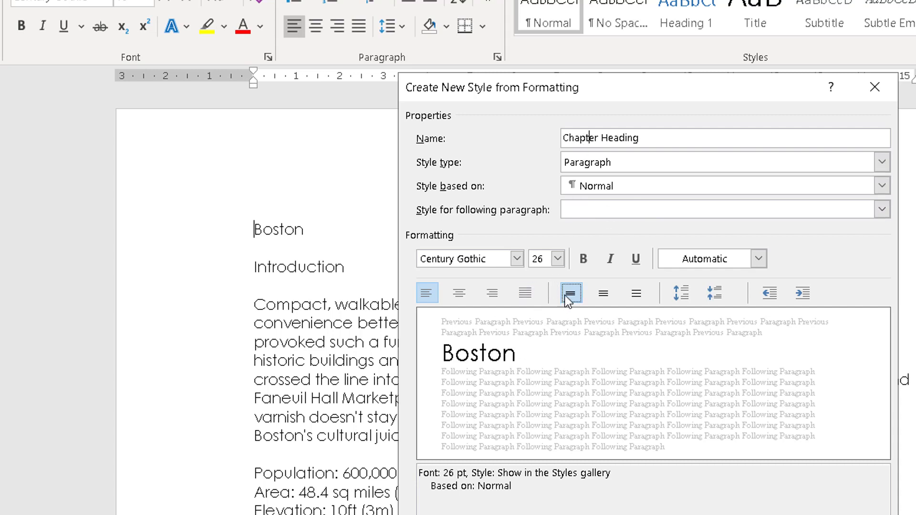
Step: Make the Chapter Heading style bold with the standard Blue font color
{"action": "left_click", "coordinate": [583, 260]}
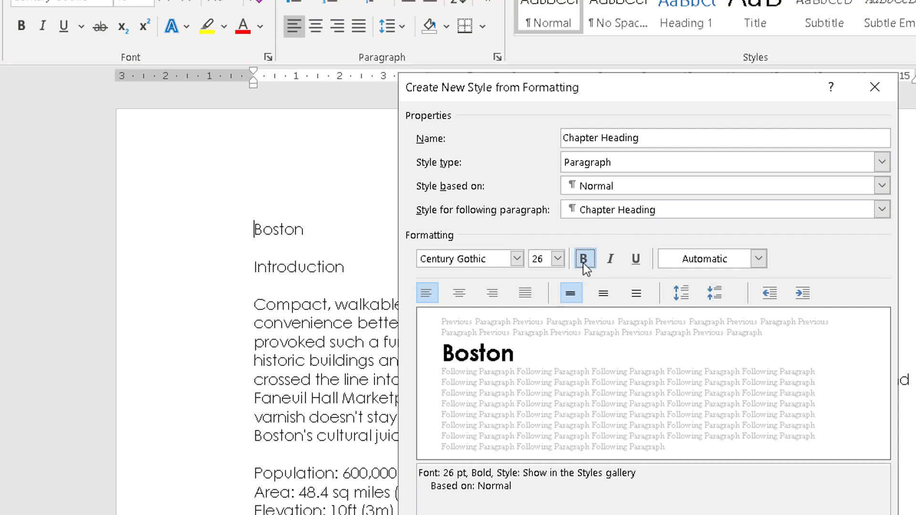
{"action": "left_click", "coordinate": [744, 259]}
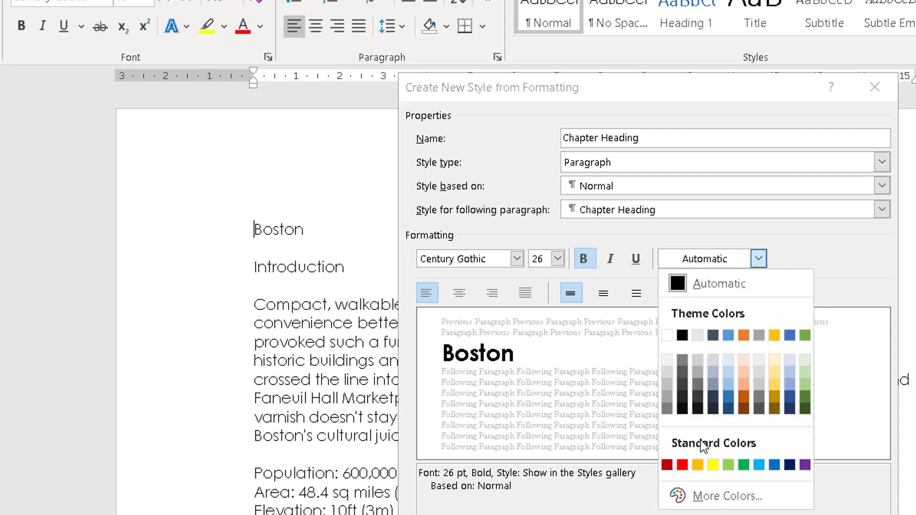
{"action": "left_click", "coordinate": [775, 465]}
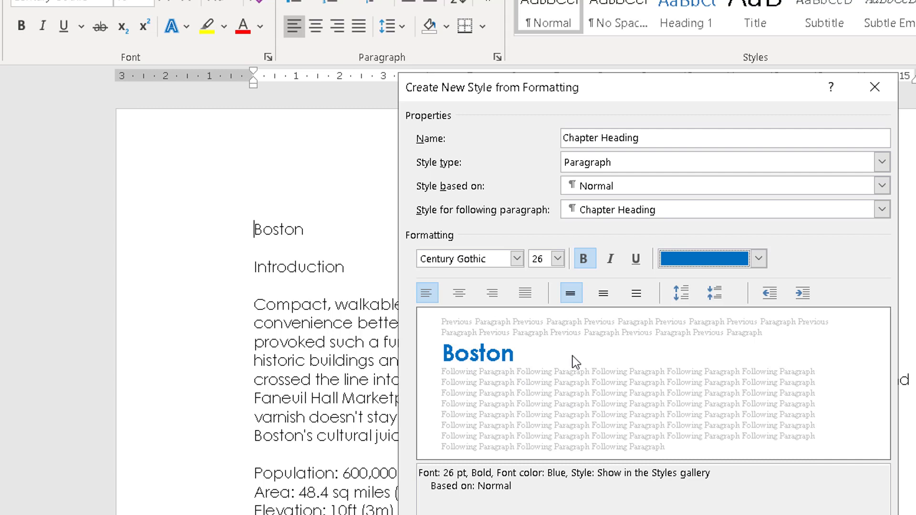
{"action": "left_click", "coordinate": [465, 294]}
{"action": "left_click", "coordinate": [494, 294]}
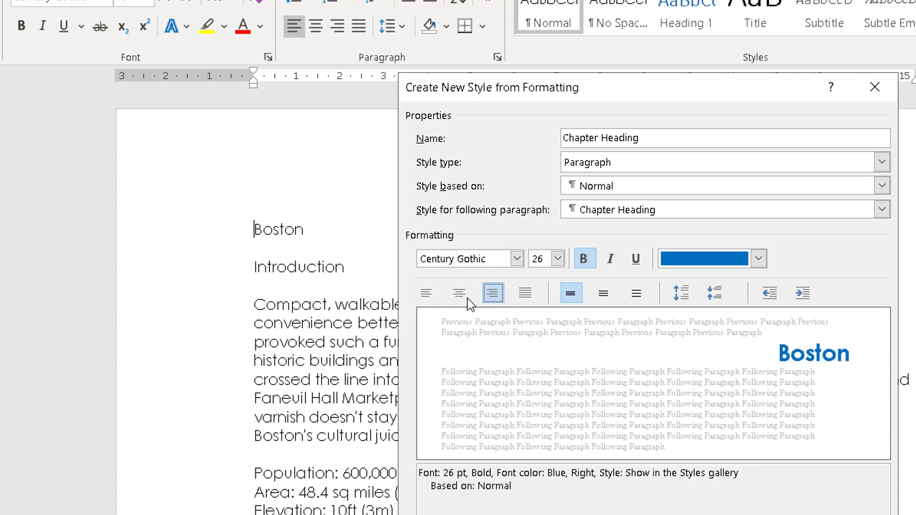
{"action": "left_click", "coordinate": [429, 296]}
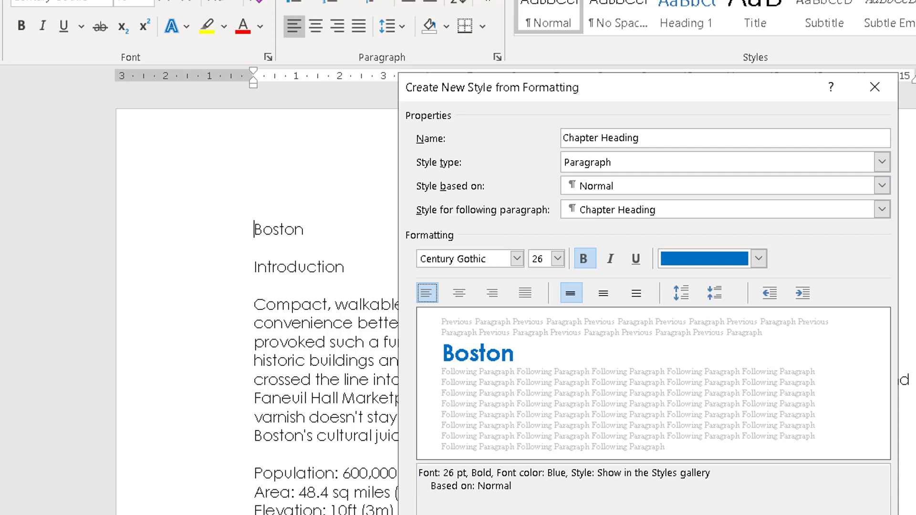
Step: Add a solid blue 4 ½ pt bottom border to the Chapter Heading style and finish creating the style
{"action": "left_click", "coordinate": [441, 514]}
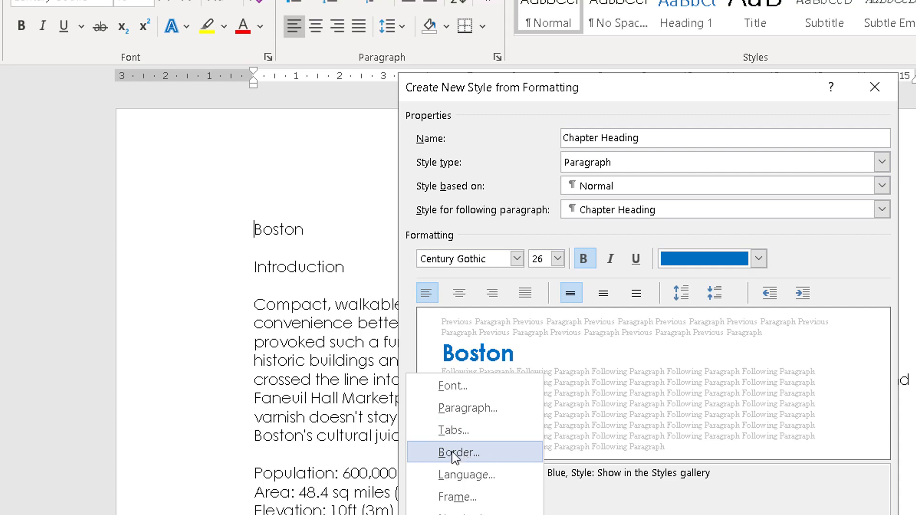
{"action": "left_click", "coordinate": [490, 454]}
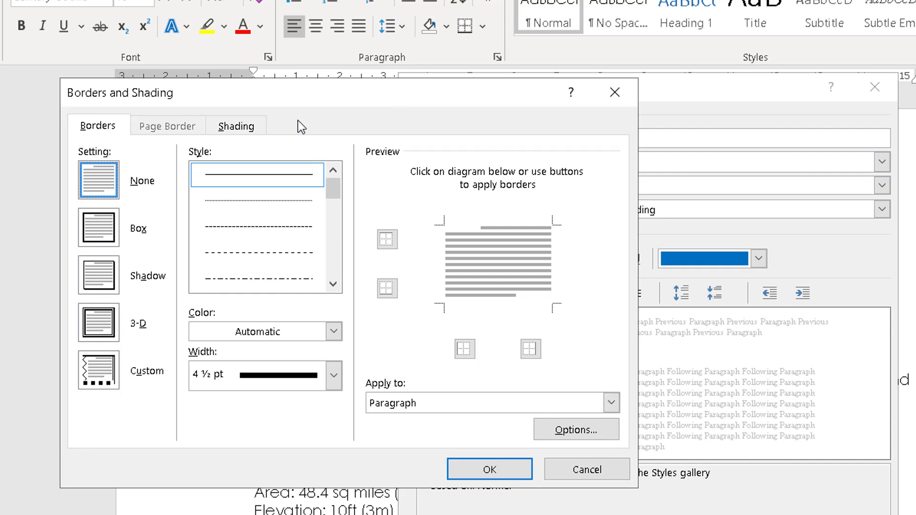
{"action": "mouse_move", "coordinate": [299, 95]}
{"action": "left_mouse_down"}
{"action": "mouse_move", "coordinate": [403, 152]}
{"action": "mouse_move", "coordinate": [447, 152]}
{"action": "left_mouse_up"}
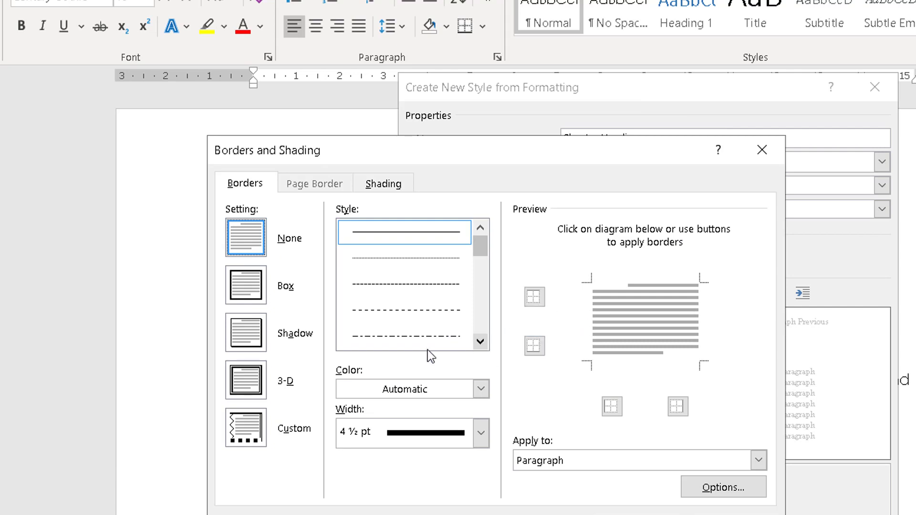
{"action": "left_click", "coordinate": [537, 347]}
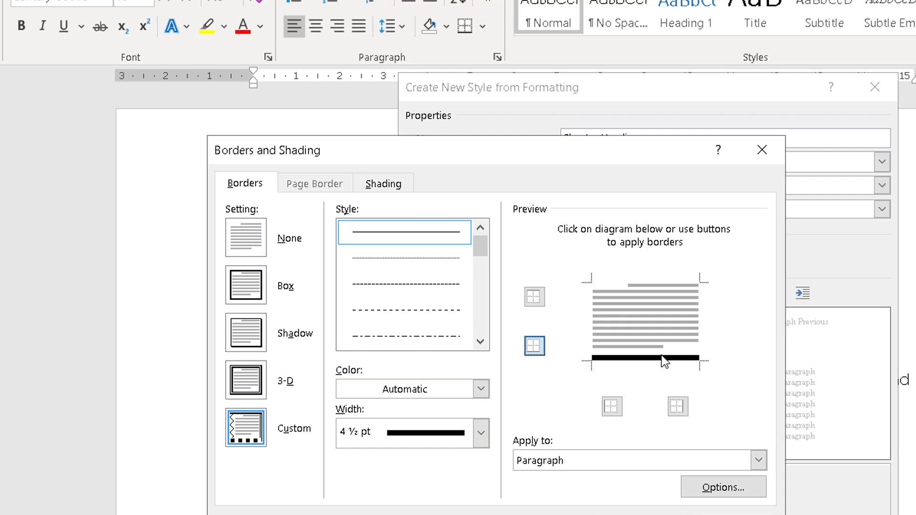
{"action": "left_click", "coordinate": [481, 389]}
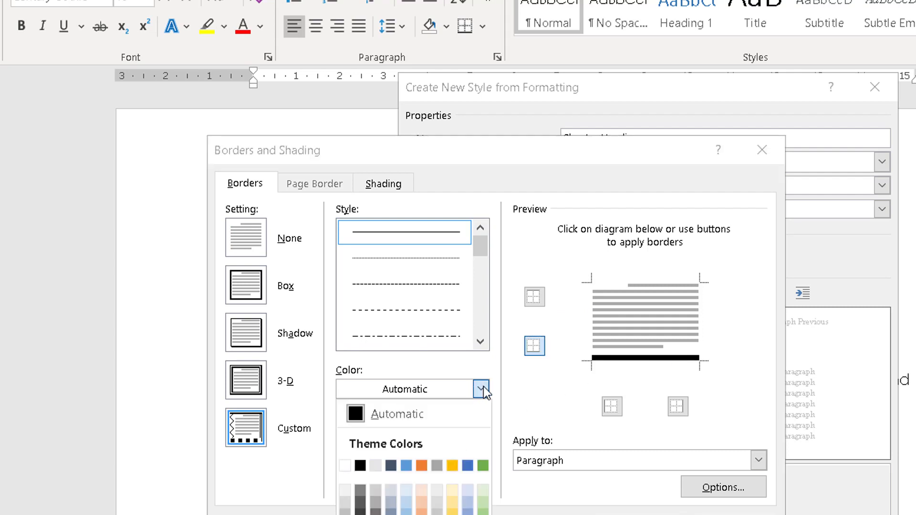
{"action": "left_click", "coordinate": [453, 514]}
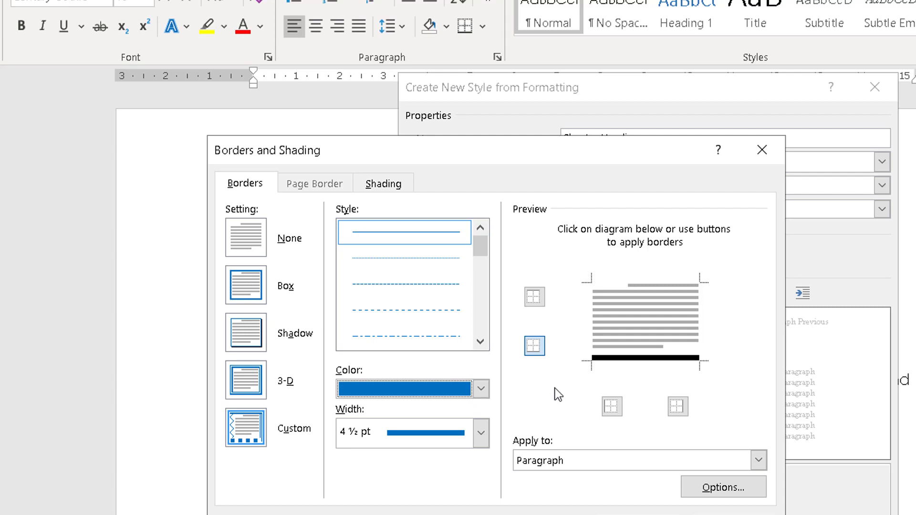
{"action": "left_click", "coordinate": [536, 345]}
{"action": "left_click", "coordinate": [537, 345]}
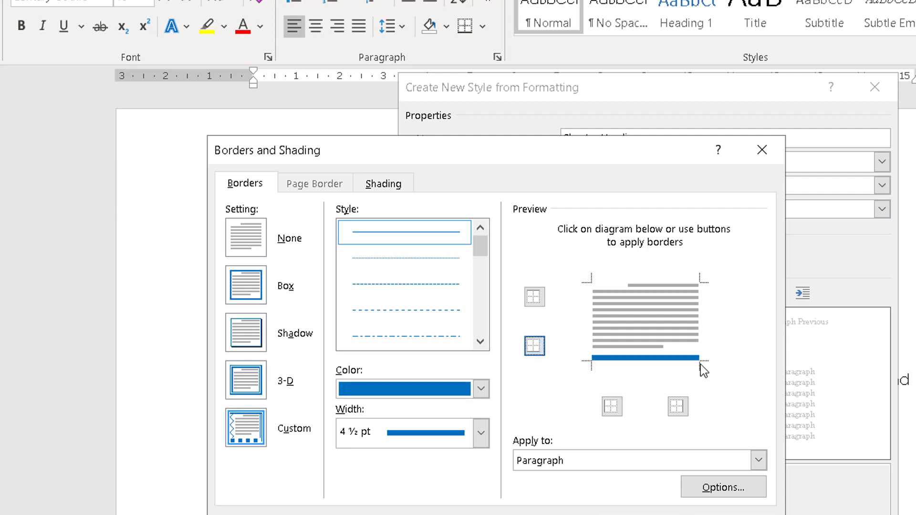
{"action": "left_click", "coordinate": [637, 514]}
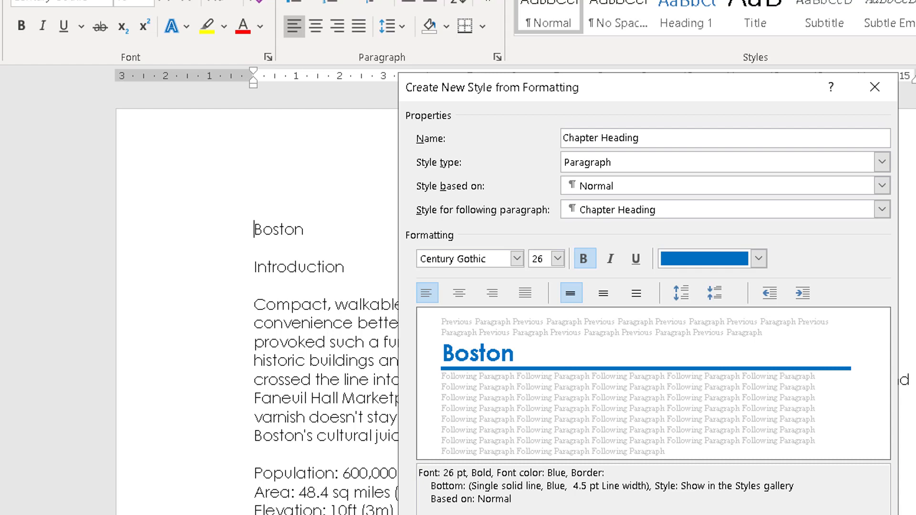
{"action": "key", "text": "Return"}
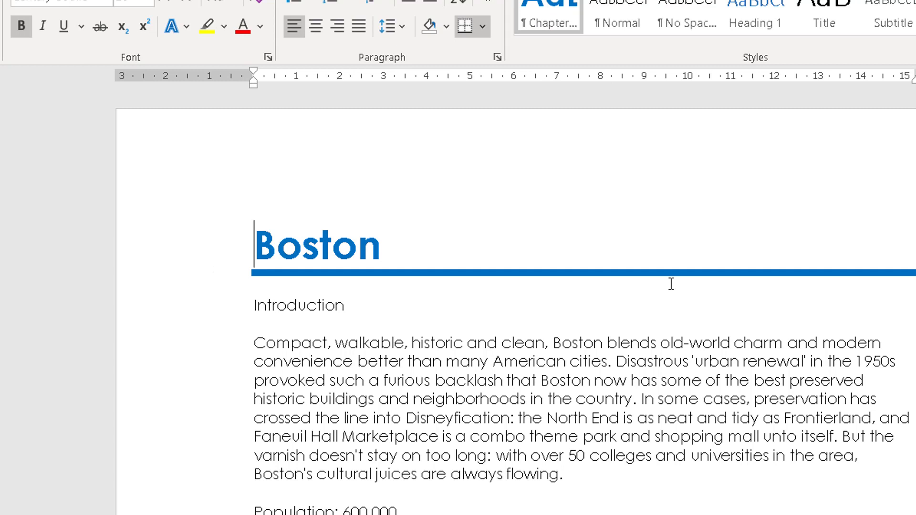
Step: Start another new style from the "Introduction" line and name it "Sub Heading"
{"action": "left_click", "coordinate": [288, 305]}
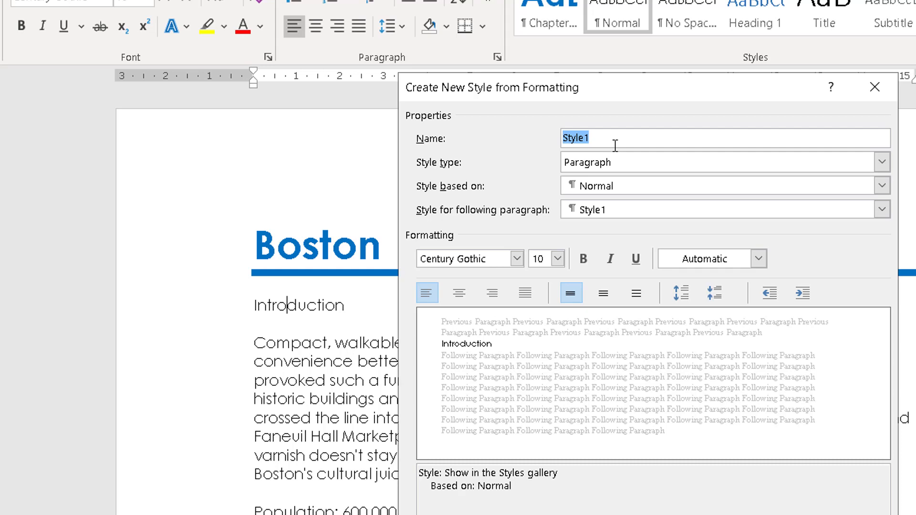
{"action": "type", "text": "Sub Hea"}
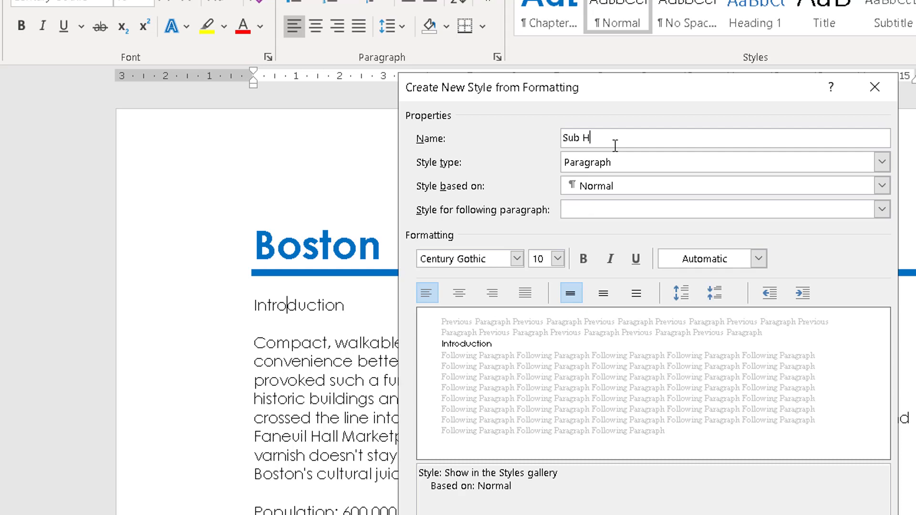
{"action": "type", "text": "ding"}
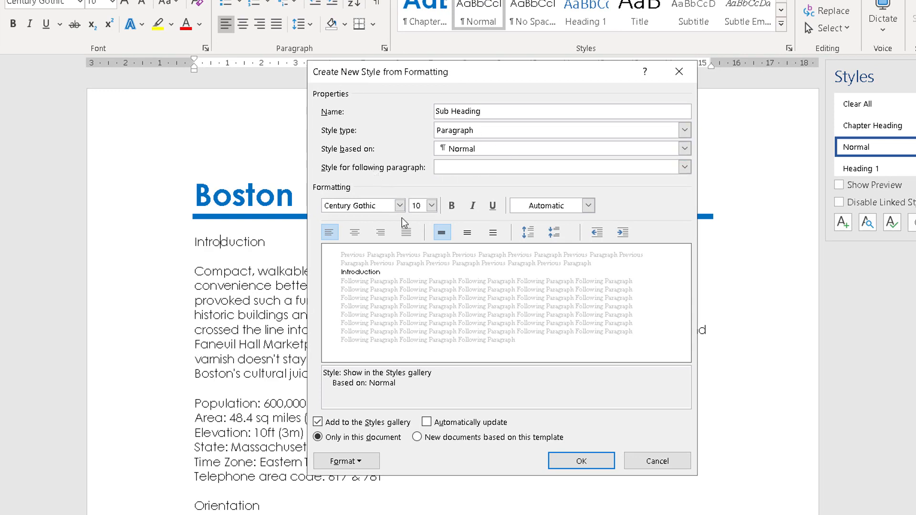
Step: Format the Sub Heading style as 18 pt, bold, with the standard Blue font color
{"action": "left_click", "coordinate": [432, 206]}
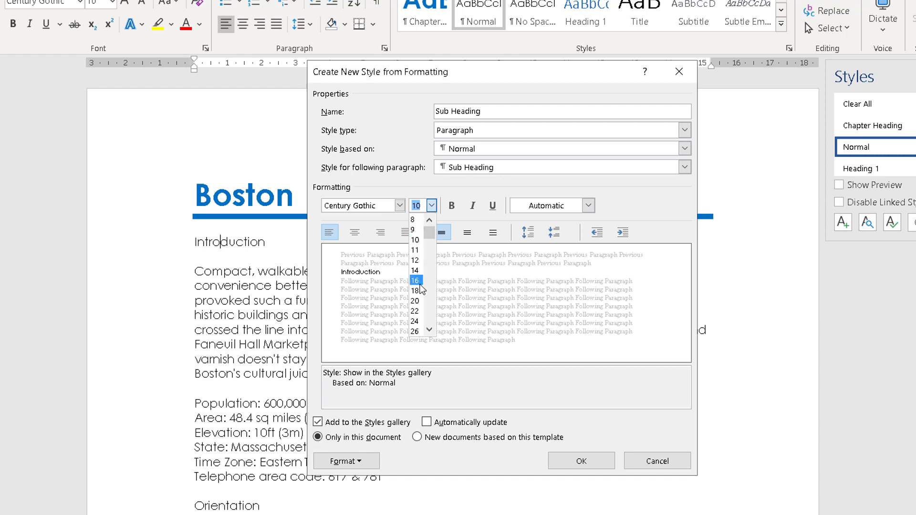
{"action": "left_click", "coordinate": [415, 291]}
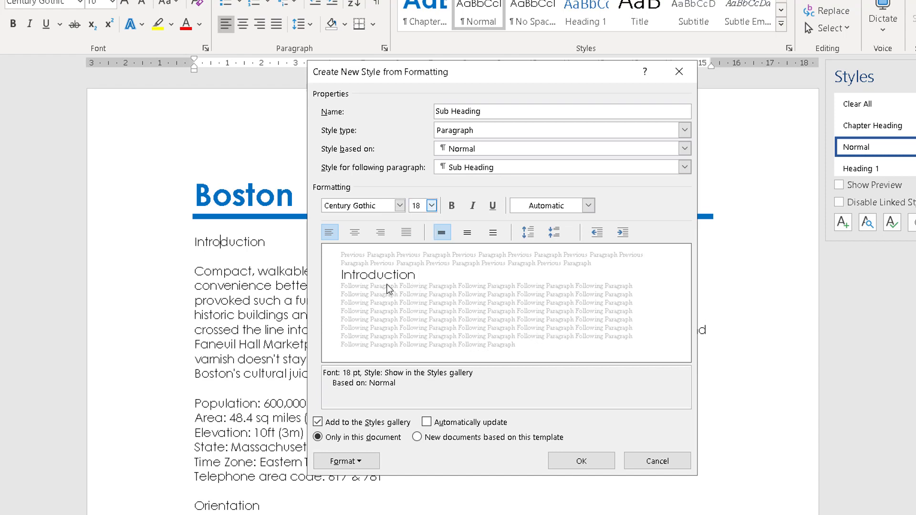
{"action": "left_click", "coordinate": [453, 207]}
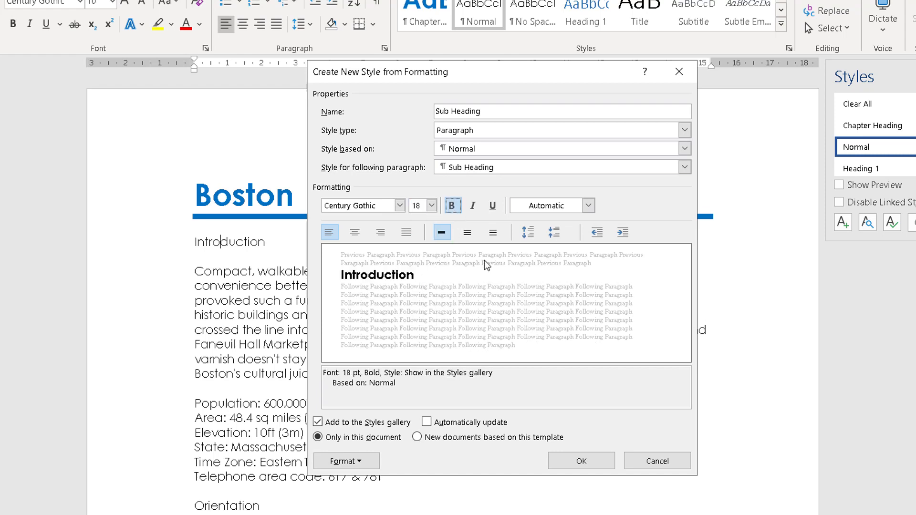
{"action": "left_click", "coordinate": [588, 206]}
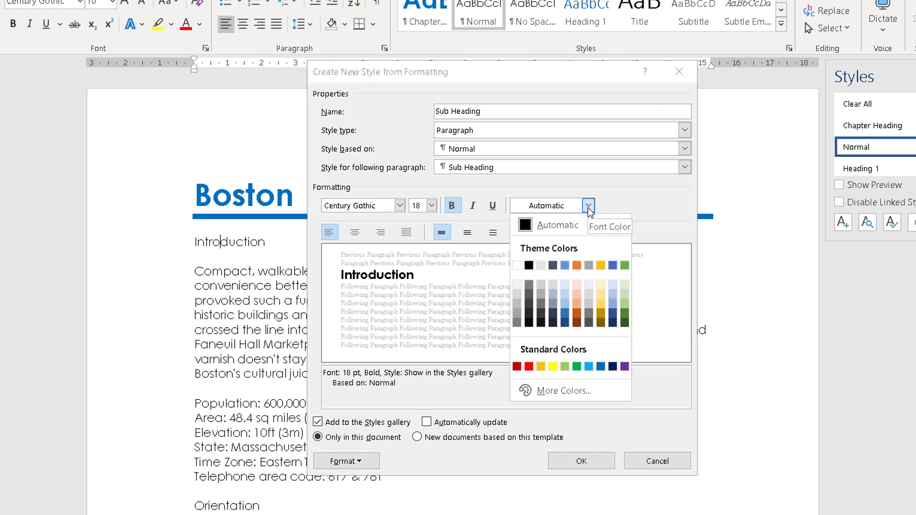
{"action": "left_click", "coordinate": [601, 366]}
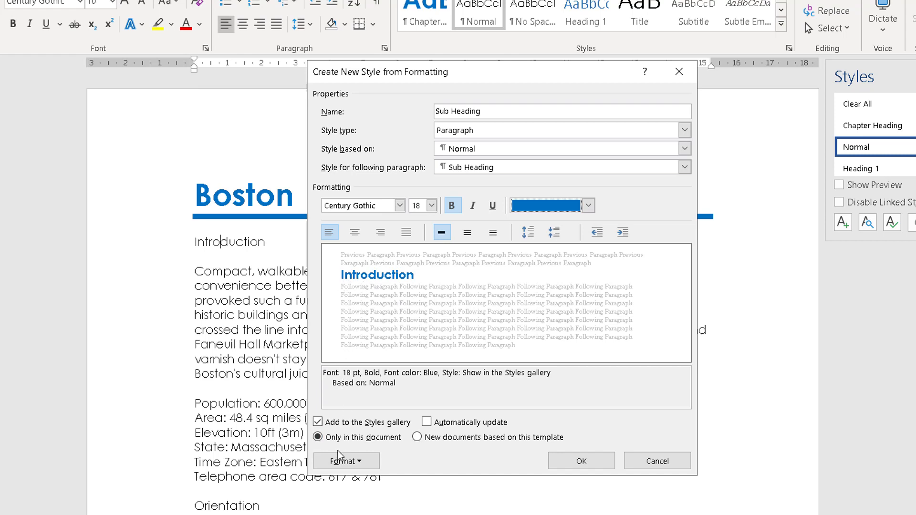
Step: Set the Sub Heading style's left paragraph indent to 0.4 cm
{"action": "left_click", "coordinate": [362, 461]}
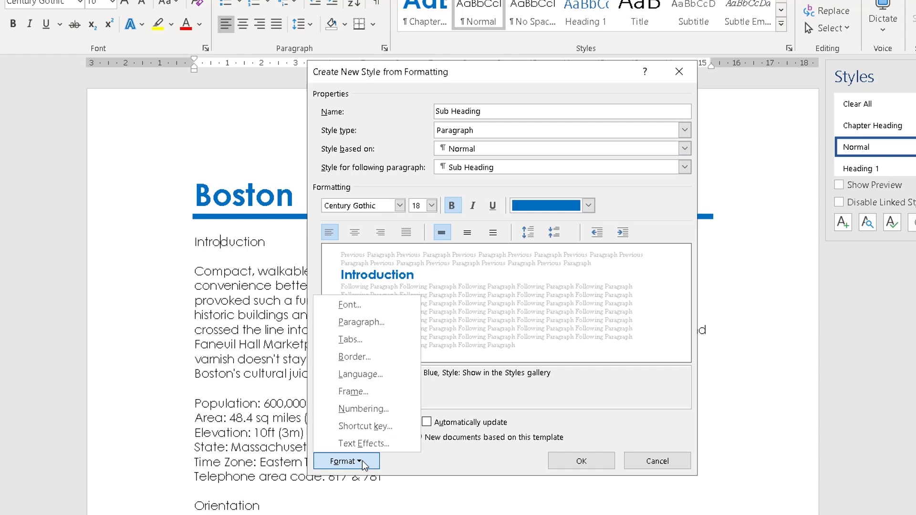
{"action": "left_click", "coordinate": [365, 324]}
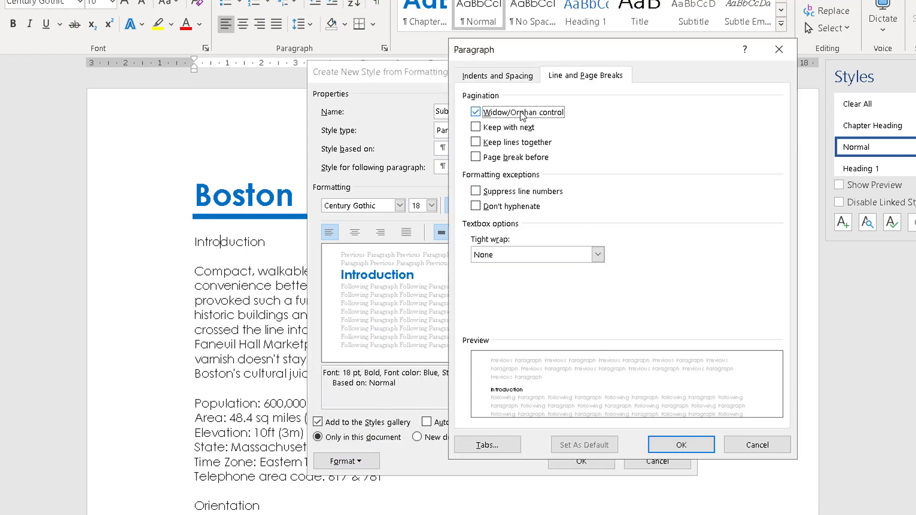
{"action": "left_click", "coordinate": [505, 76]}
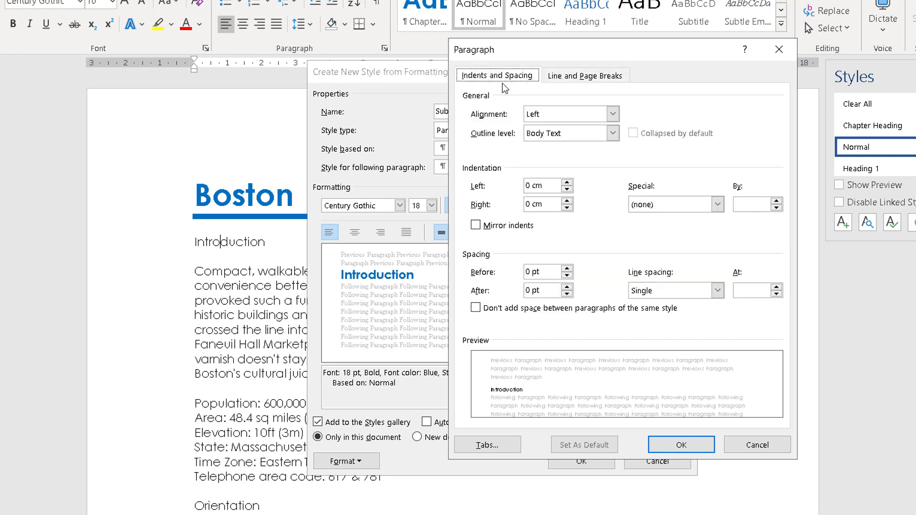
{"action": "left_click", "coordinate": [567, 182]}
{"action": "left_click", "coordinate": [568, 183]}
{"action": "left_click", "coordinate": [567, 182]}
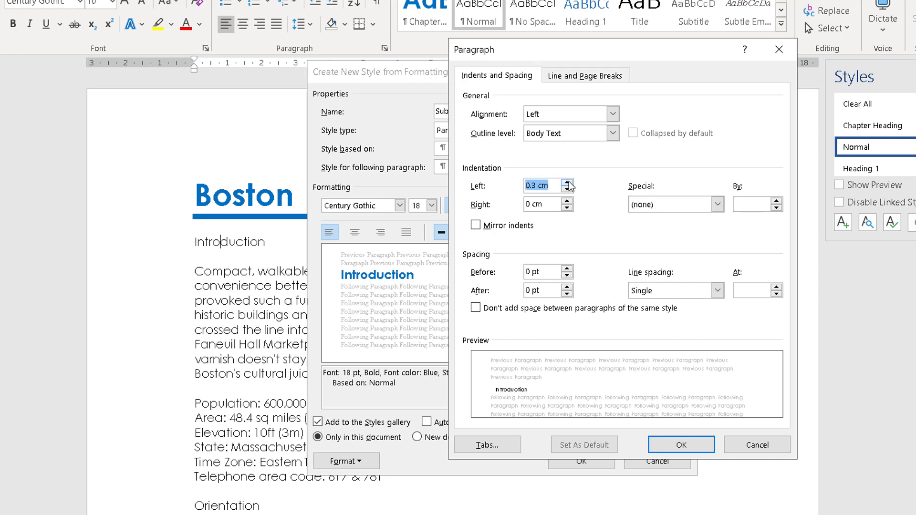
{"action": "left_click", "coordinate": [567, 182]}
{"action": "left_click", "coordinate": [680, 448]}
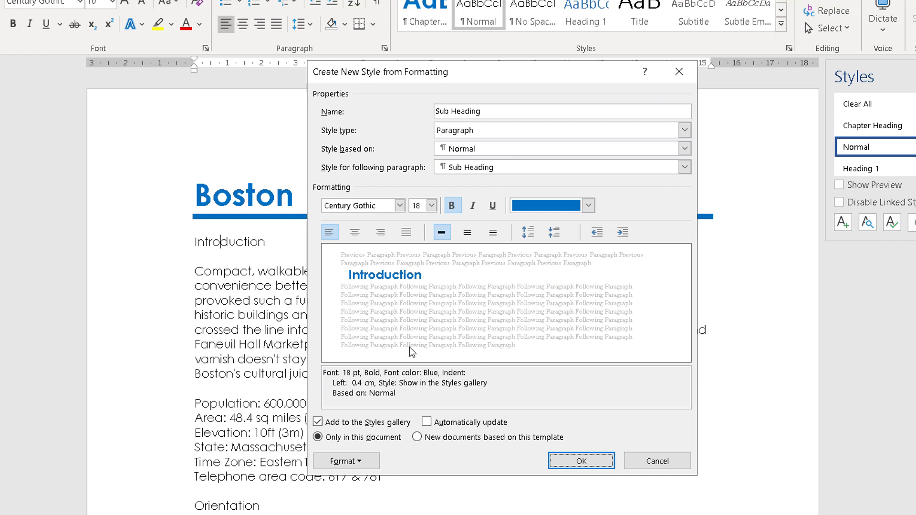
Step: Make the Sub Heading style available in new documents based on this template and finish creating the style
{"action": "left_click", "coordinate": [417, 438]}
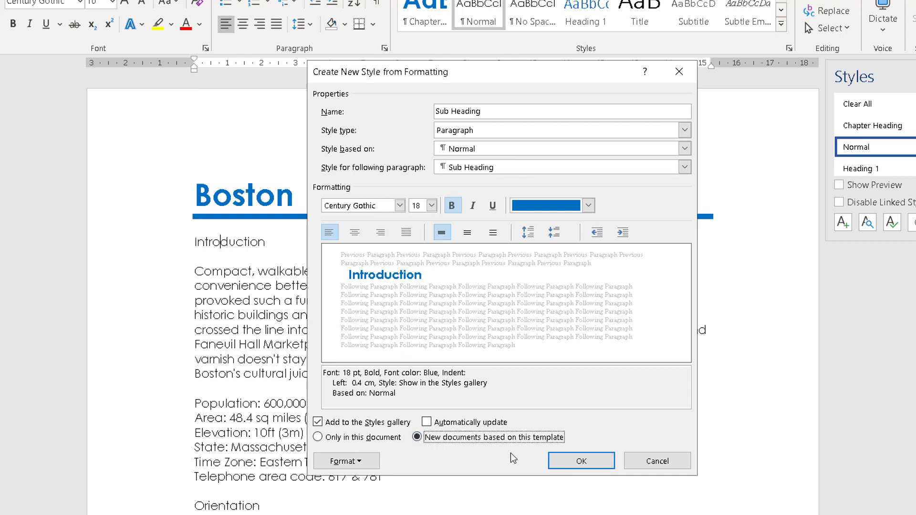
{"action": "left_click", "coordinate": [581, 461]}
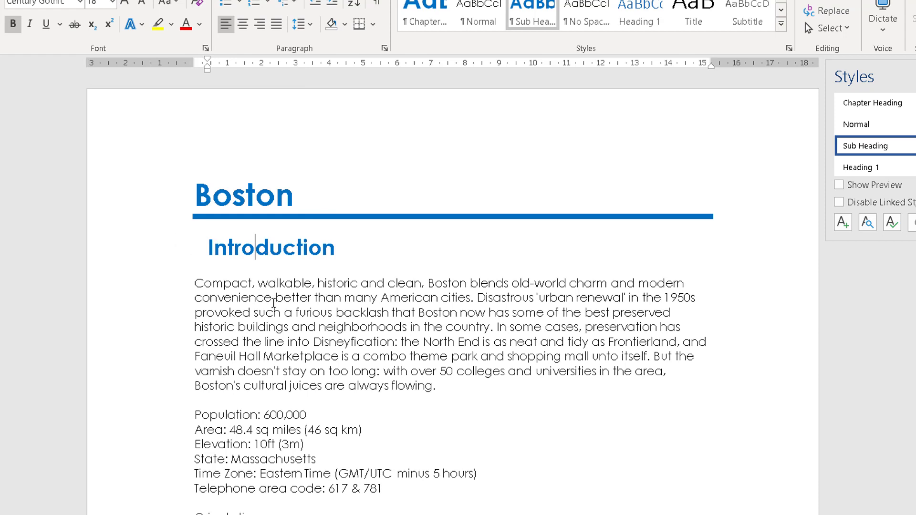
{"action": "left_click", "coordinate": [272, 298]}
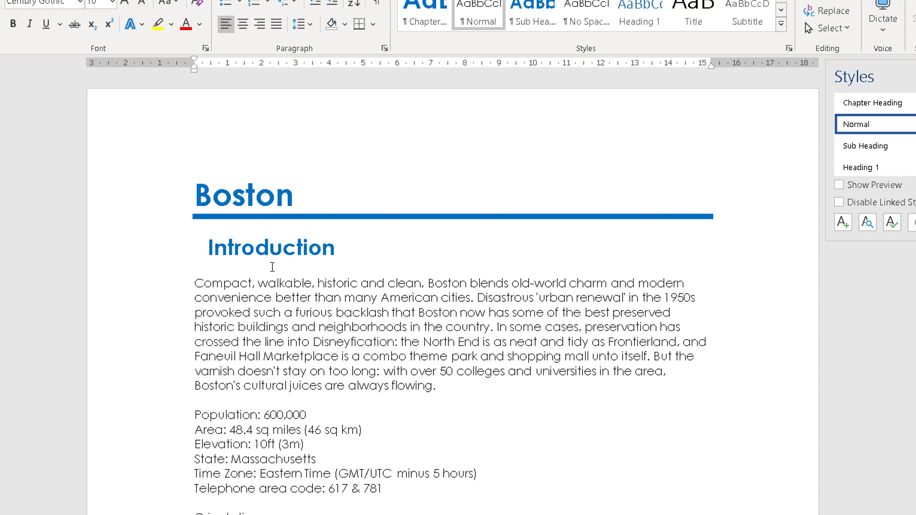
Step: Apply the Sub Heading style to the "Orientation" line
{"action": "left_click", "coordinate": [382, 312]}
{"action": "scroll", "coordinate": [410, 316], "scroll_direction": "down", "scroll_amount": 1}
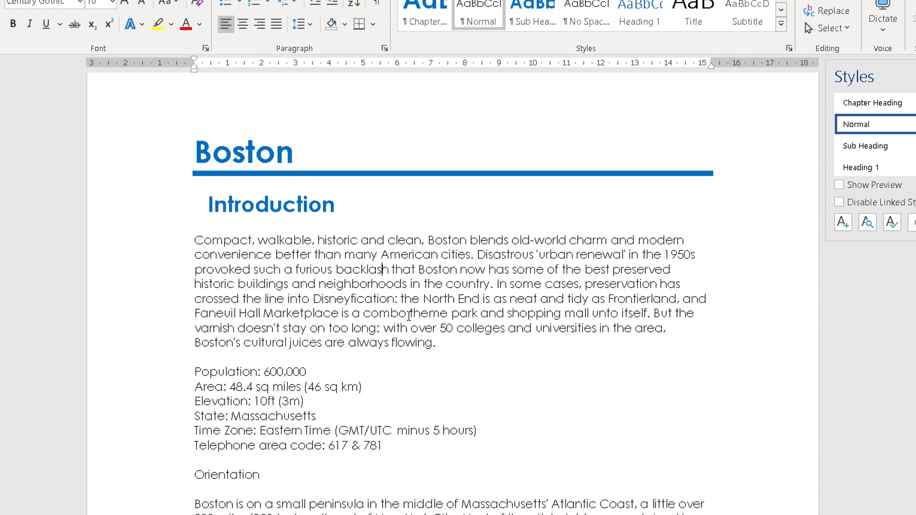
{"action": "scroll", "coordinate": [330, 338], "scroll_direction": "down", "scroll_amount": 1}
{"action": "left_click", "coordinate": [238, 431]}
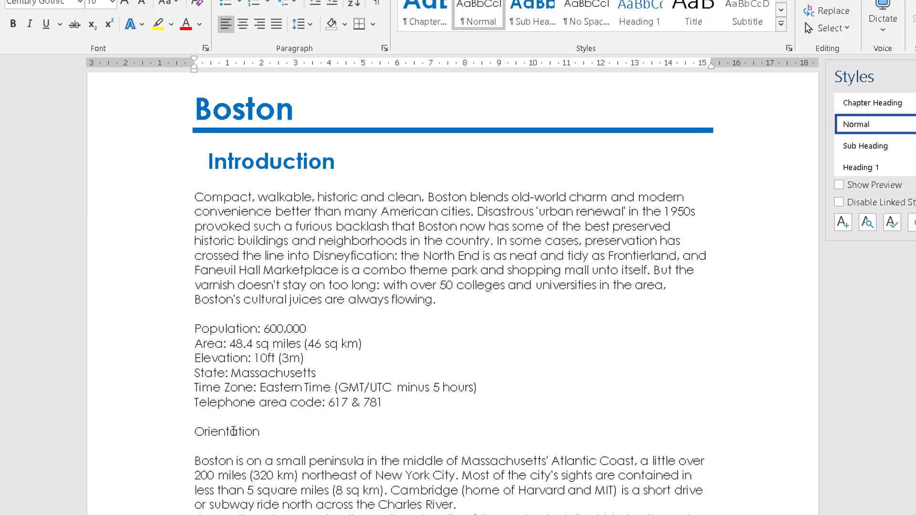
{"action": "left_click", "coordinate": [531, 17]}
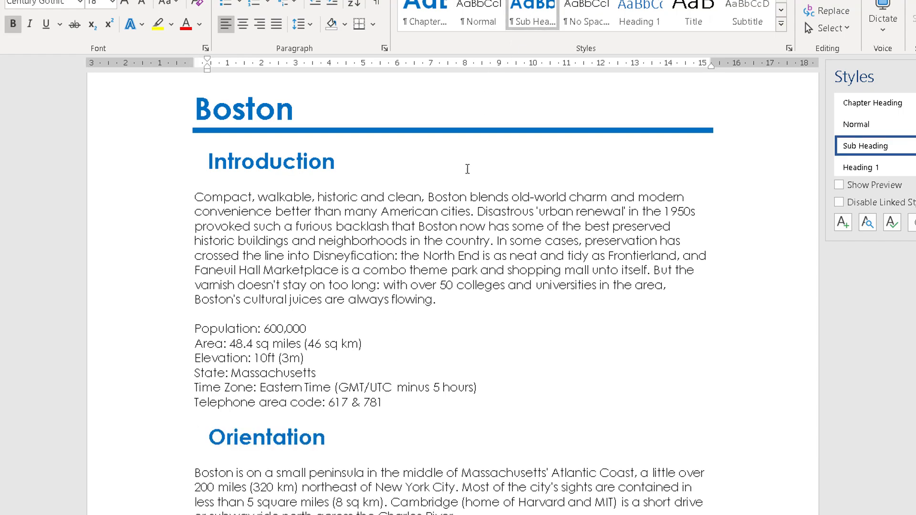
Step: Apply the Sub Heading style to the "When to Go" and "Events" lines
{"action": "scroll", "coordinate": [407, 270], "scroll_direction": "down", "scroll_amount": 7}
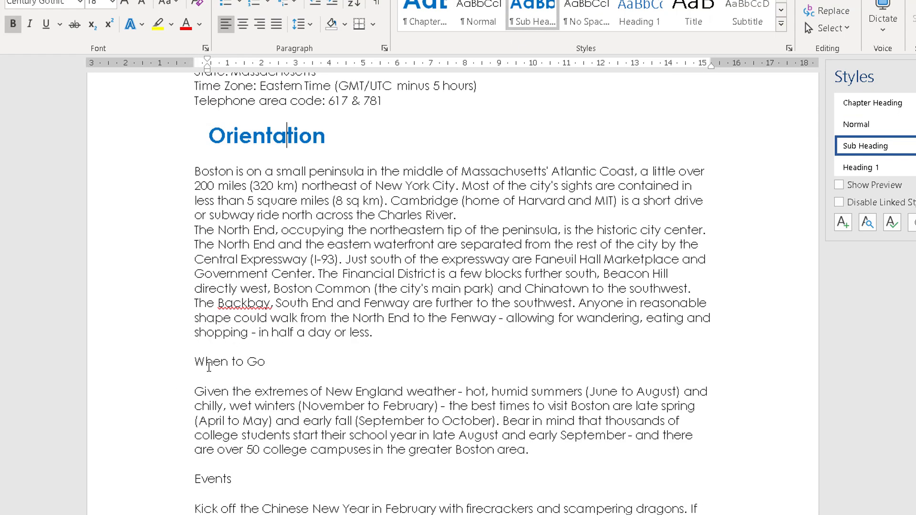
{"action": "left_click", "coordinate": [209, 365]}
{"action": "left_click", "coordinate": [526, 27]}
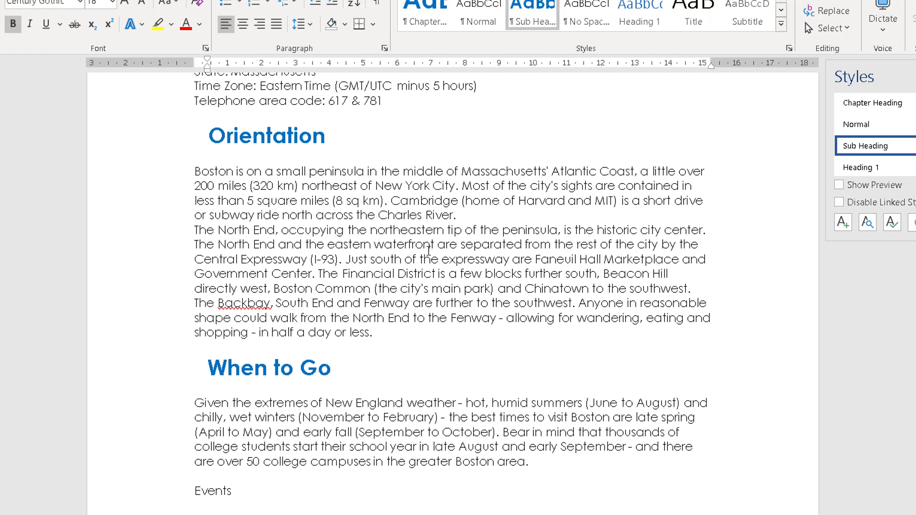
{"action": "scroll", "coordinate": [425, 250], "scroll_direction": "down", "scroll_amount": 2, "text": "ctrl"}
{"action": "scroll", "coordinate": [425, 250], "scroll_direction": "down", "scroll_amount": 3, "text": "ctrl"}
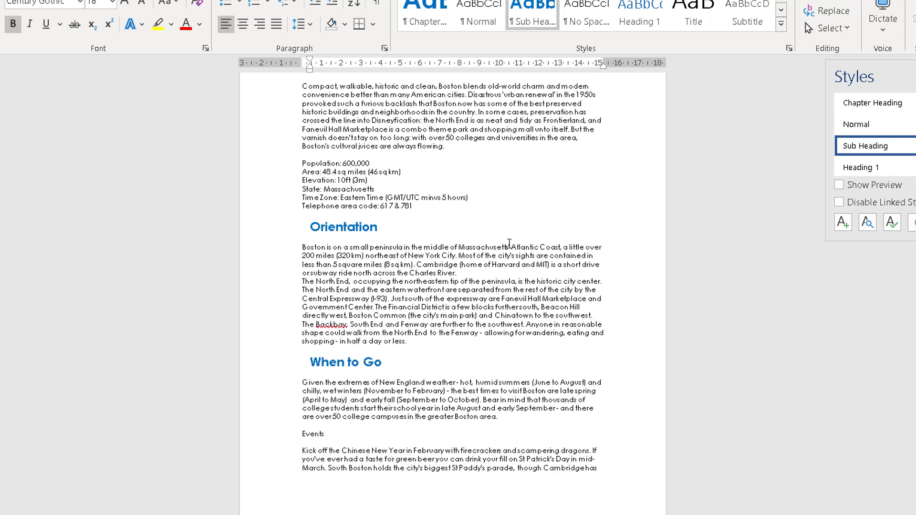
{"action": "scroll", "coordinate": [509, 244], "scroll_direction": "down", "scroll_amount": 1}
{"action": "left_click", "coordinate": [308, 409]}
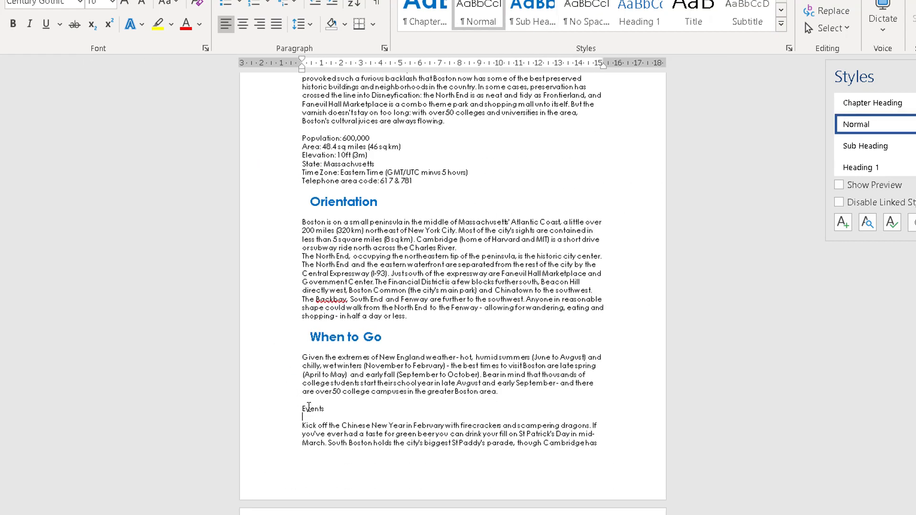
{"action": "left_click", "coordinate": [557, 24]}
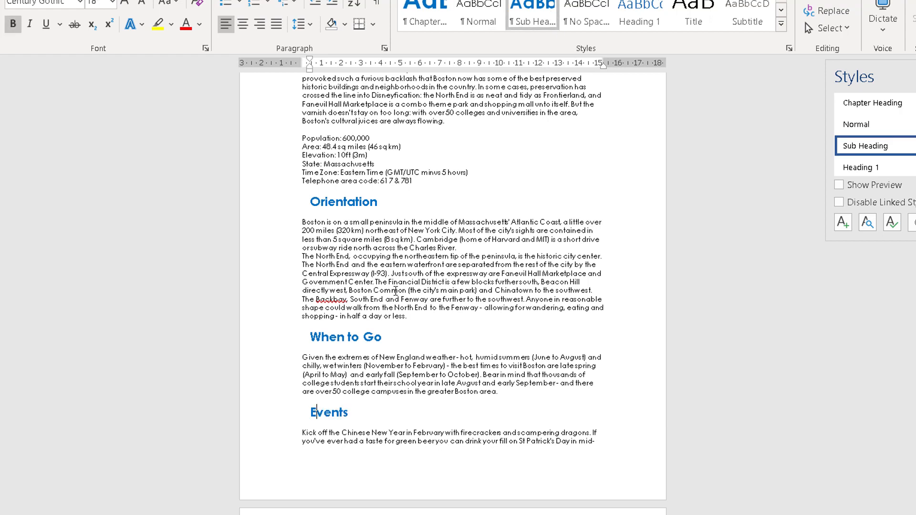
Step: Modify the Sub Heading style so its font color is Red
{"action": "scroll", "coordinate": [421, 285], "scroll_direction": "up", "scroll_amount": 5}
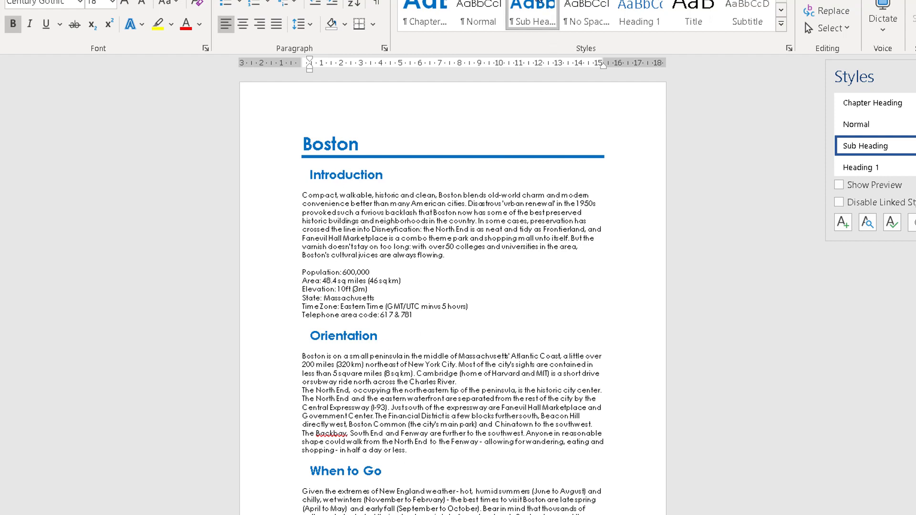
{"action": "right_click", "coordinate": [528, 8]}
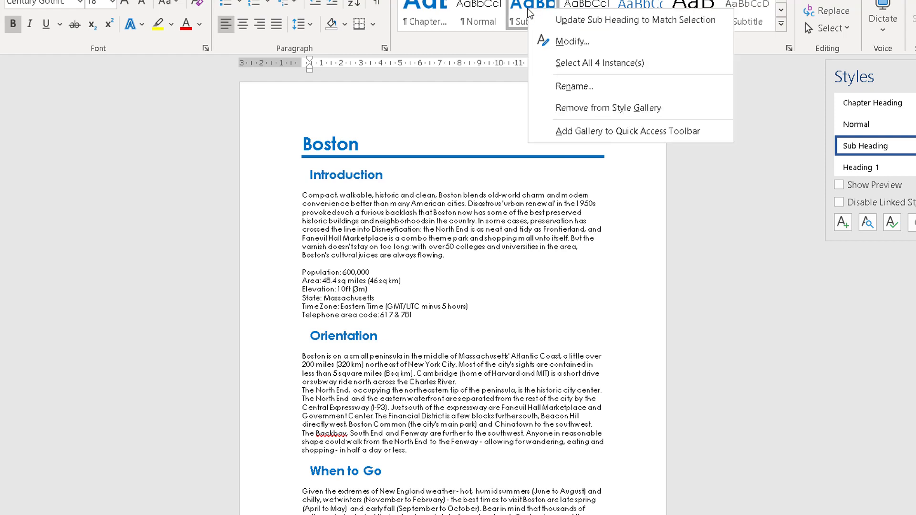
{"action": "left_click", "coordinate": [570, 42]}
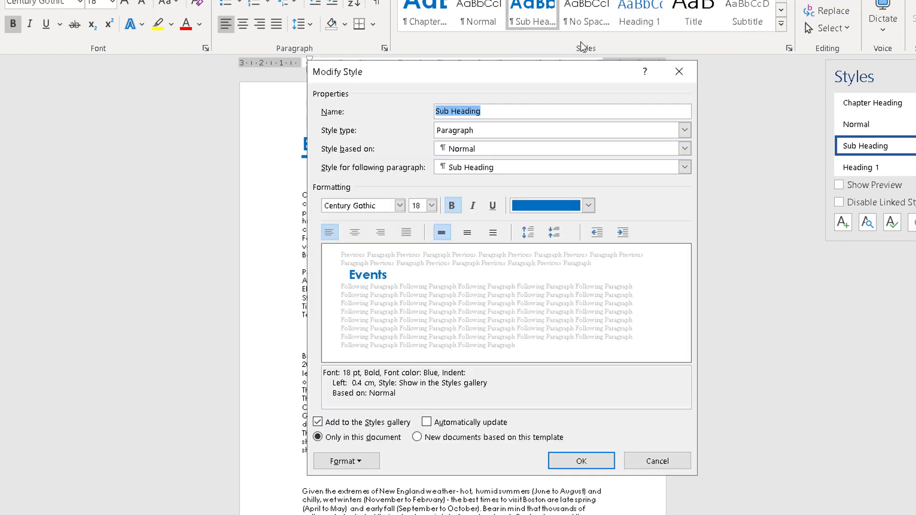
{"action": "left_click", "coordinate": [550, 203]}
{"action": "left_click", "coordinate": [527, 368]}
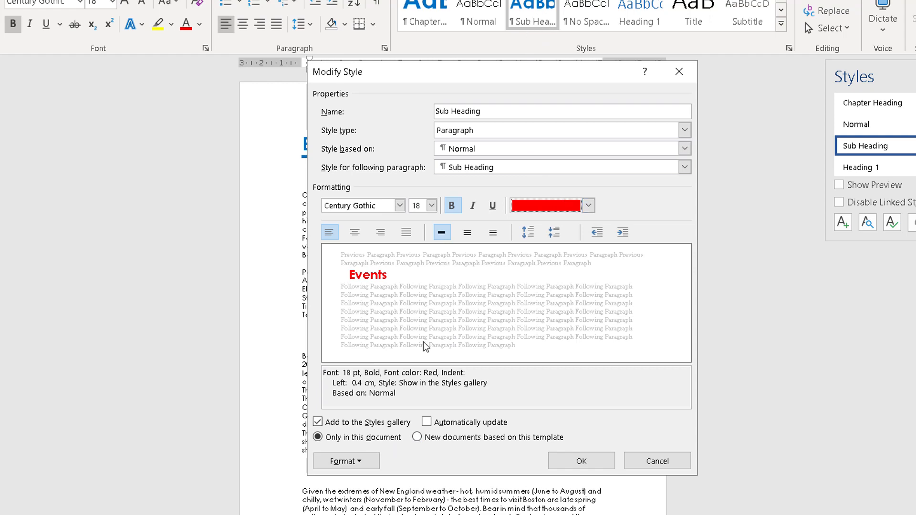
{"action": "left_click", "coordinate": [567, 460]}
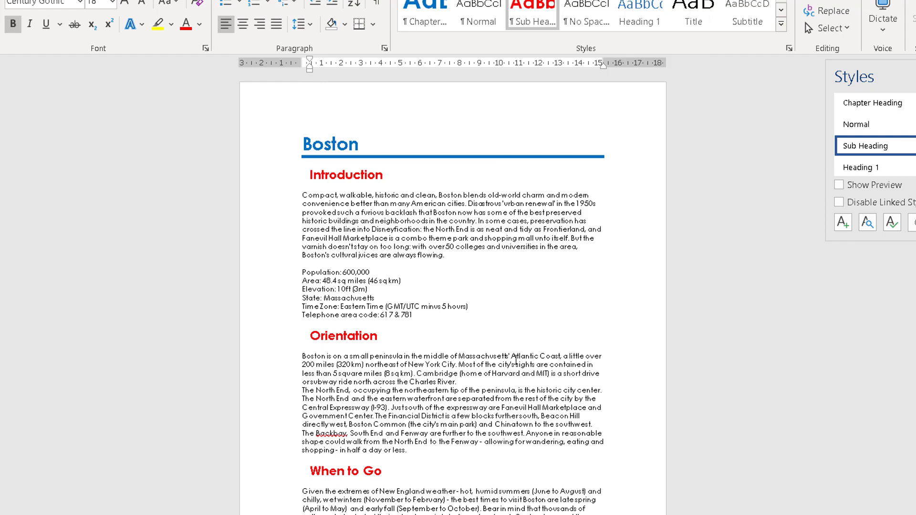
{"action": "left_click", "coordinate": [470, 237]}
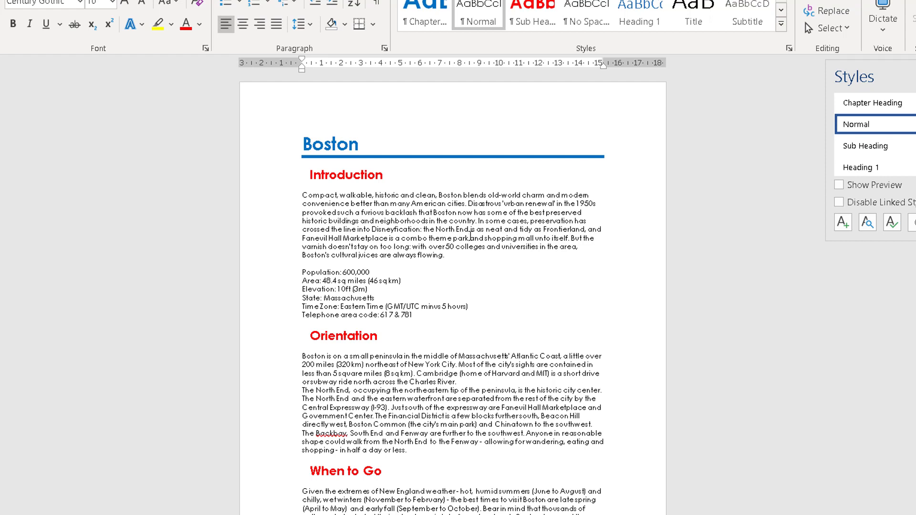
Step: Create a new blank document
{"action": "key", "text": "ctrl+n"}
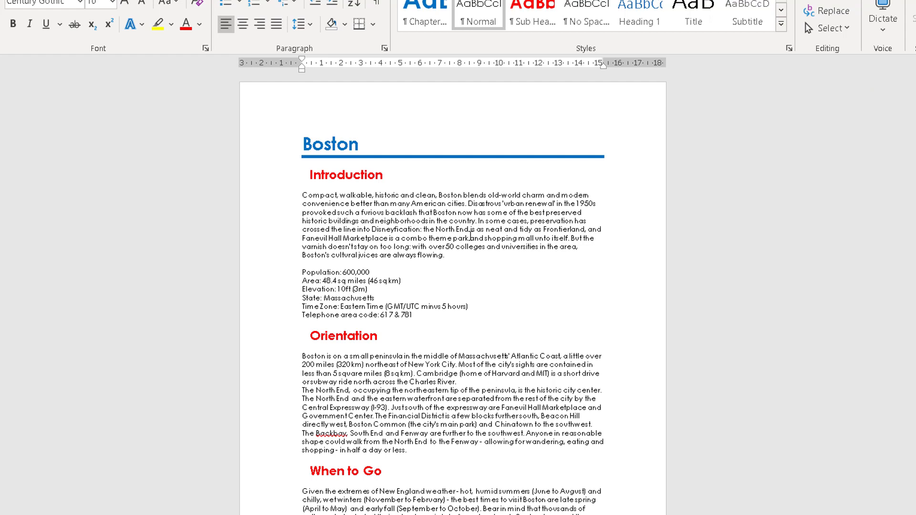